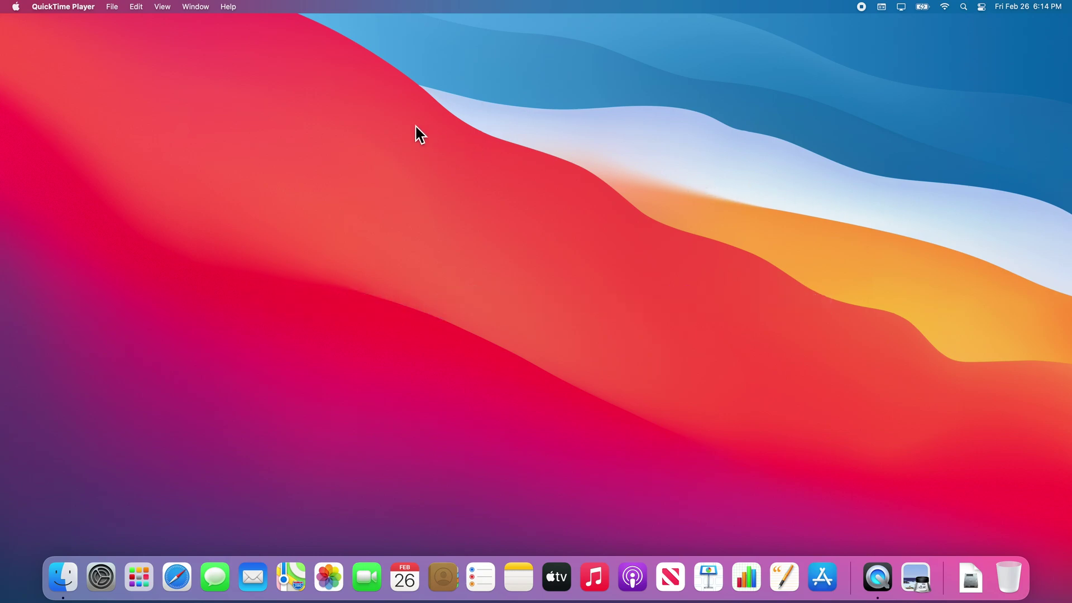
Open About This Mac to confirm macOS Big Sur 11.2.1 on a 2019 MacBook Pro
click(16, 7)
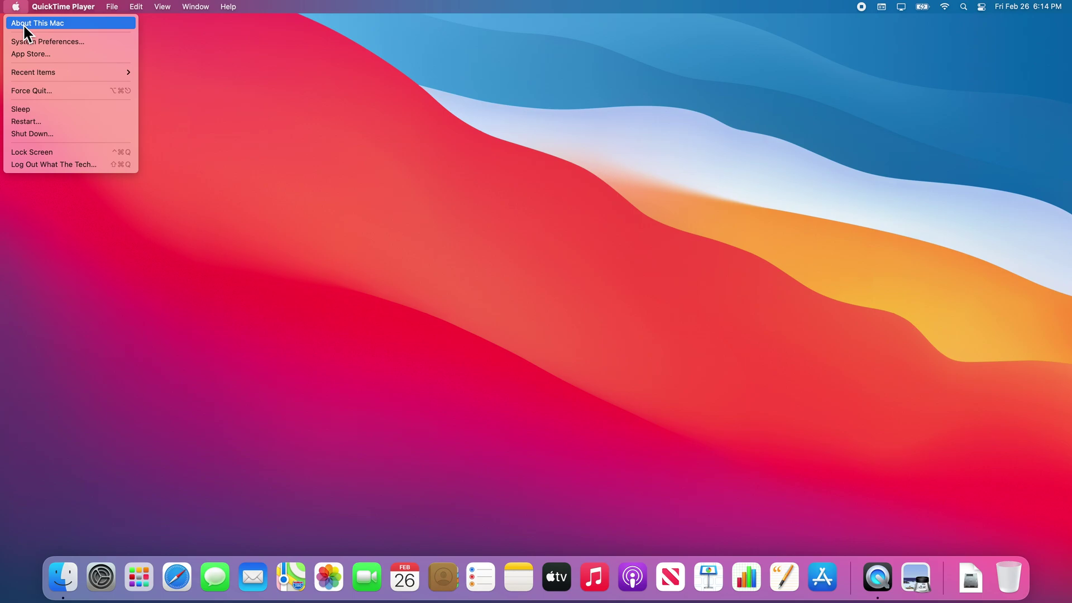
click(24, 25)
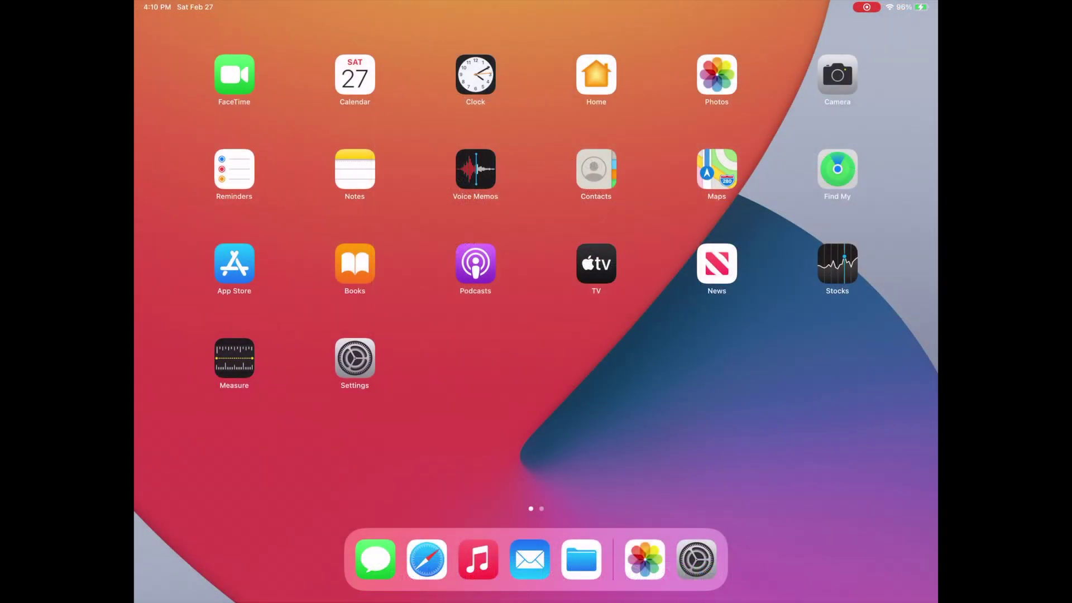
Show iPad Settings' About page: iPad Pro 12.9-inch (3rd generation), software version 14.5
click(697, 559)
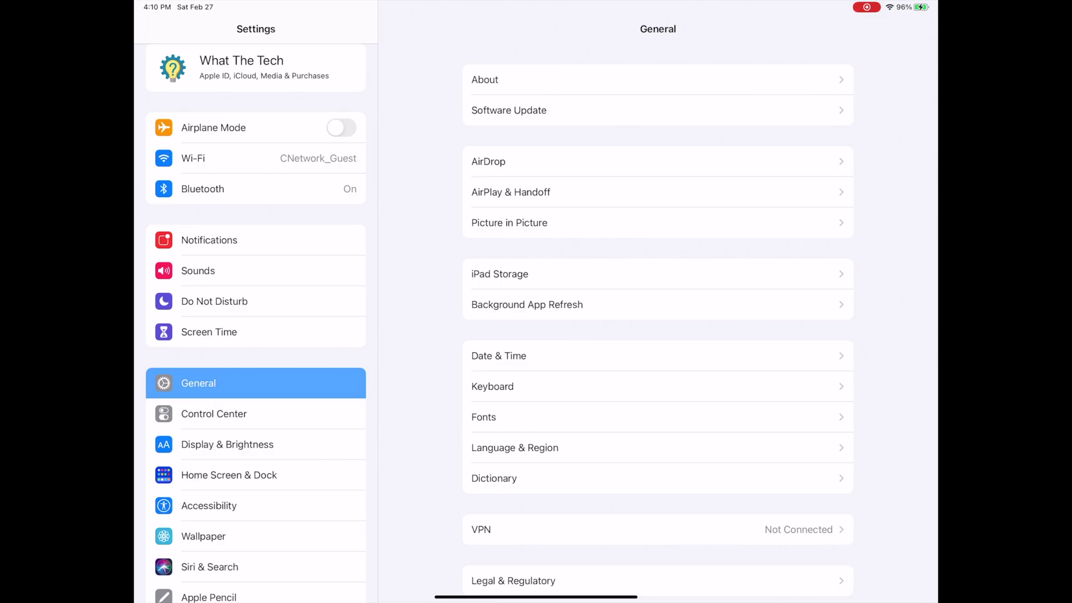
click(485, 80)
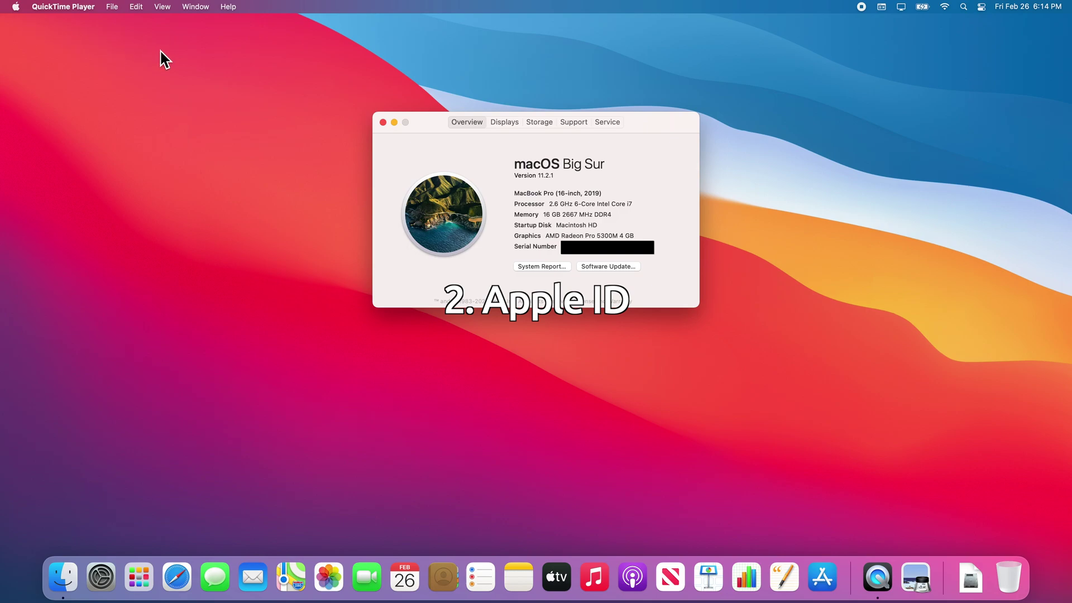
Close About This Mac and view the Mac's Apple ID pane in System Preferences
click(383, 122)
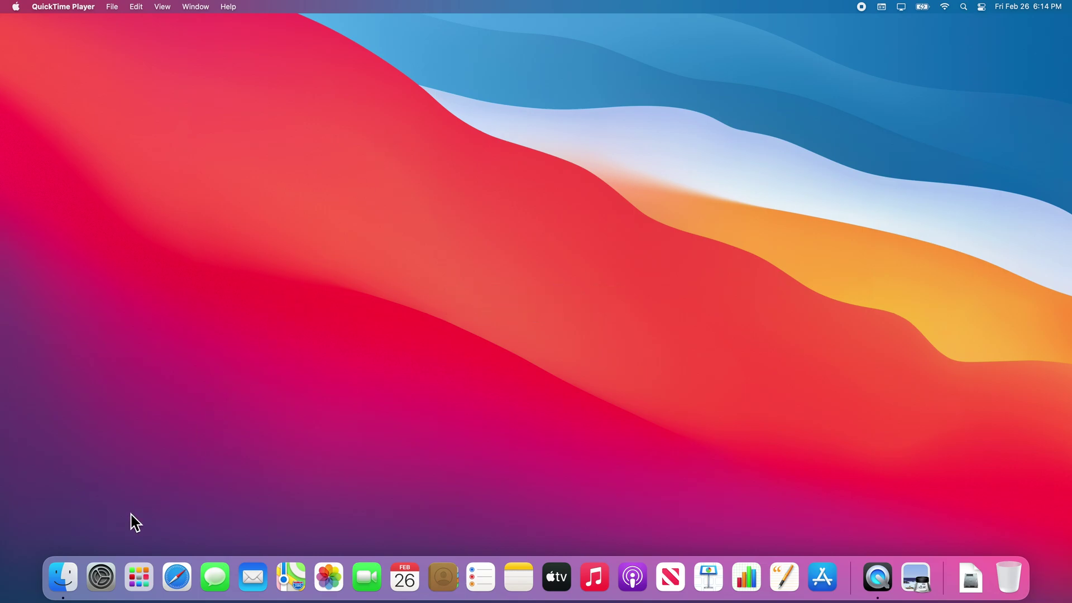
click(101, 575)
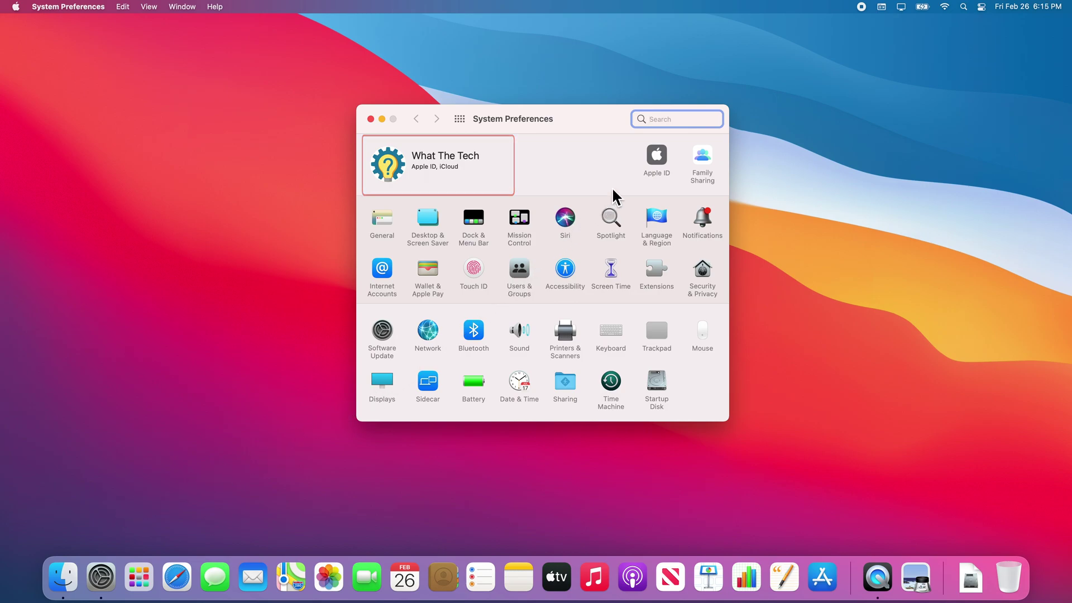
click(660, 160)
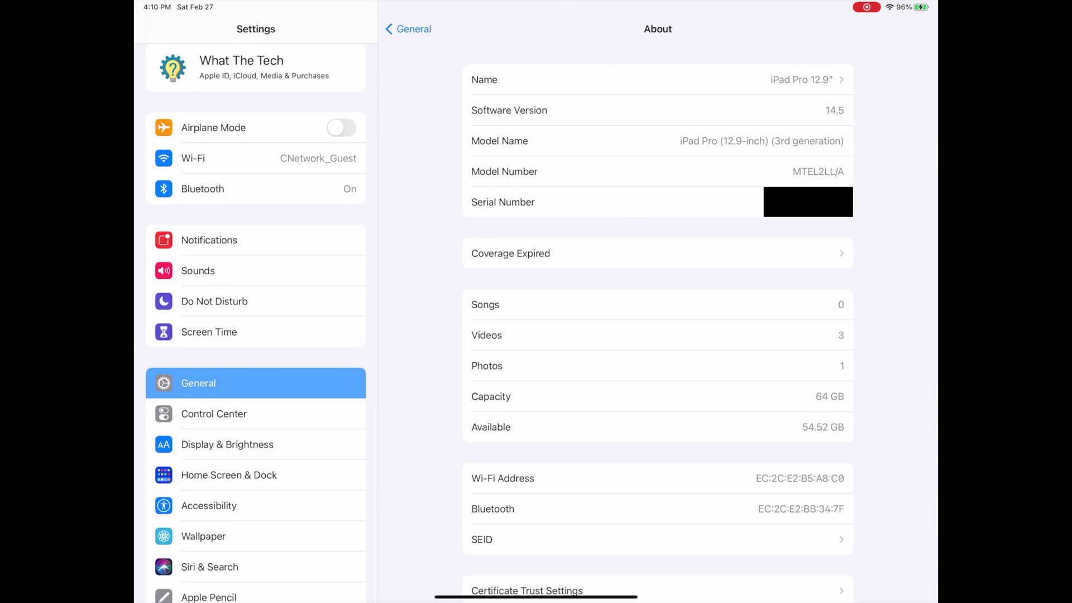
Open the iPad's Apple ID page listing the iPad Pro 12.9" and MacBook Pro
scroll(256, 335, up, 2)
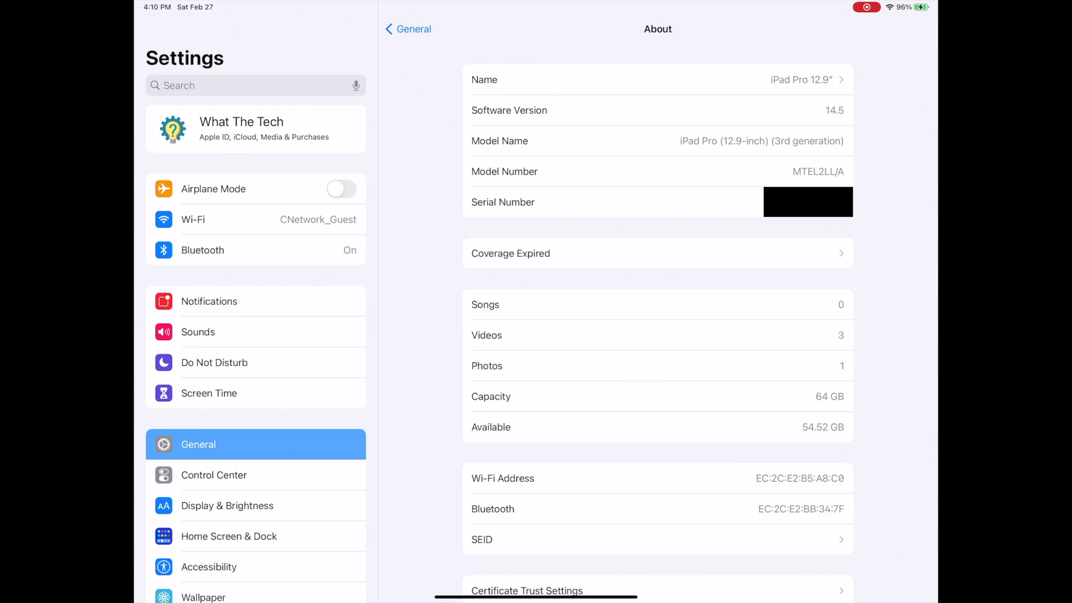
click(242, 128)
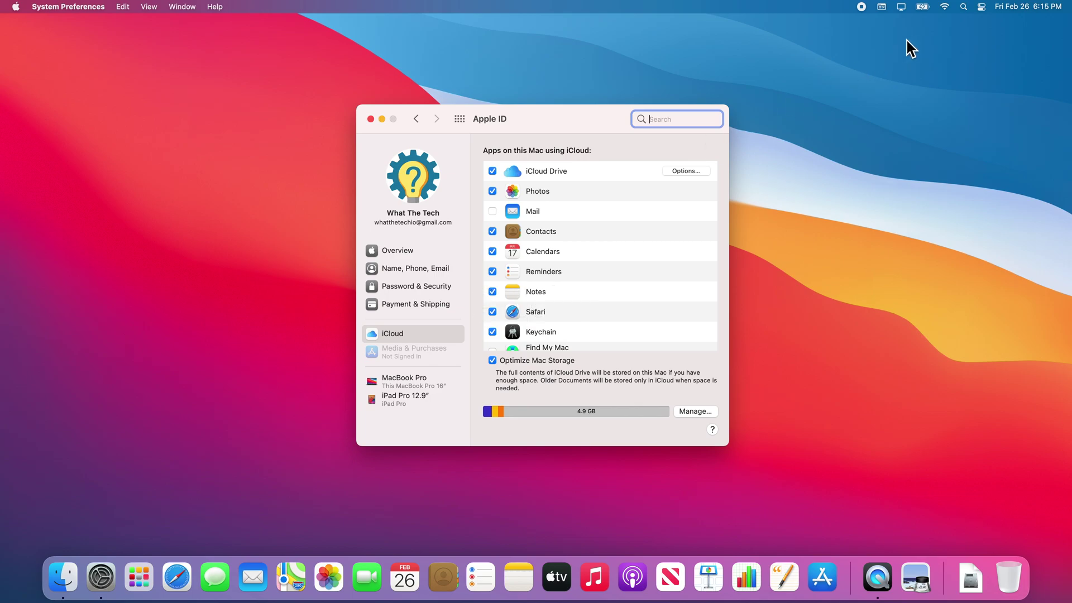
Show the Mac's Wi-Fi menu, connected to CNetwork_Guest
click(945, 8)
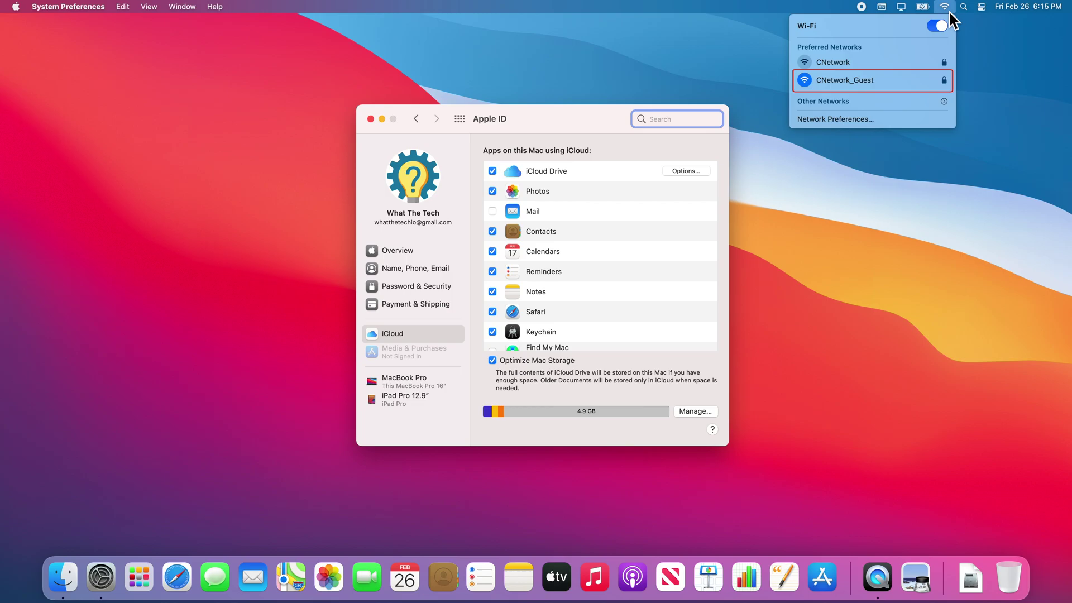
Dismiss the Mac's Wi-Fi menu and view the iPad's Wi-Fi page showing CNetwork_Guest
click(915, 178)
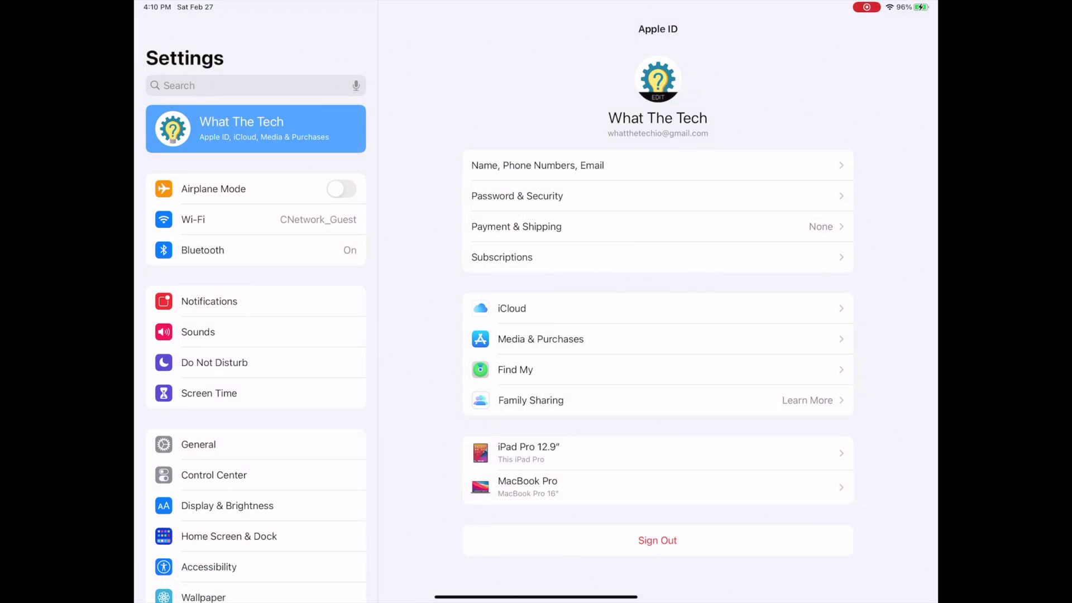
click(193, 219)
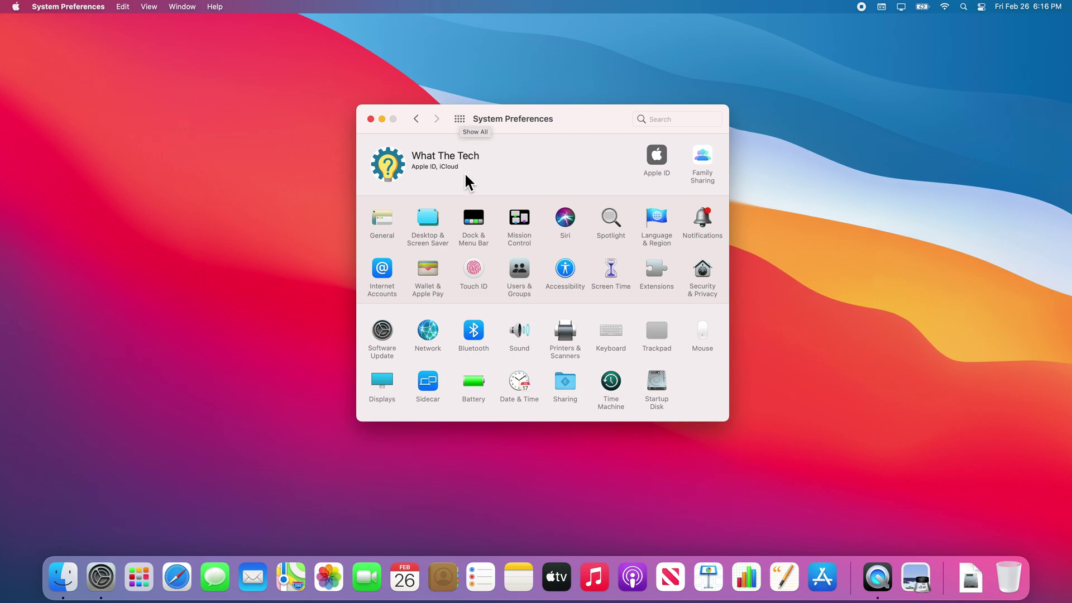
View the Mac's Bluetooth pane showing Bluetooth On
click(482, 328)
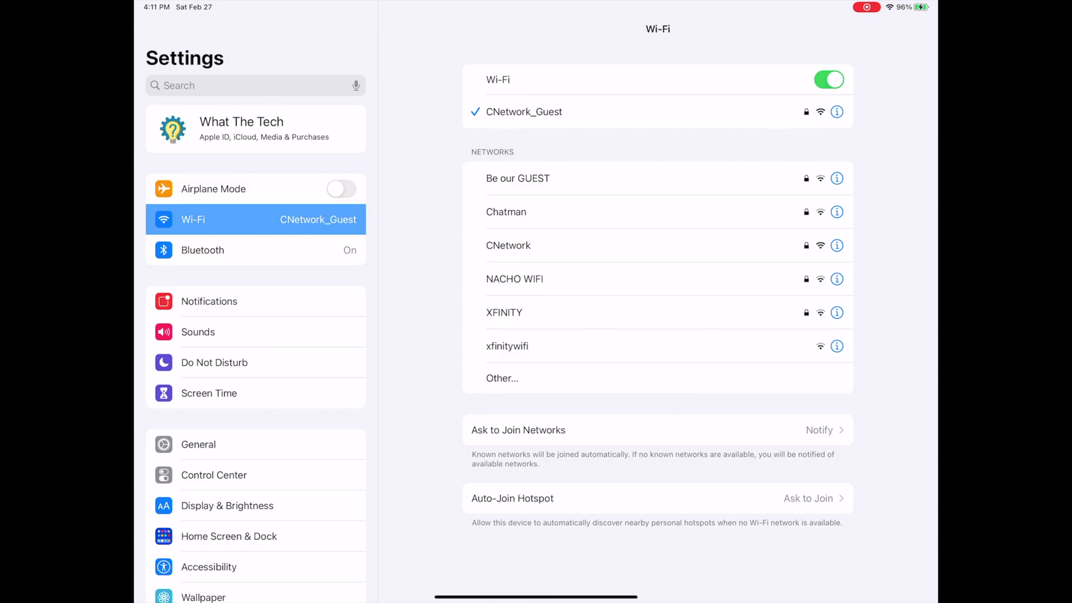
View the iPad's Bluetooth page showing Bluetooth switched on
click(203, 250)
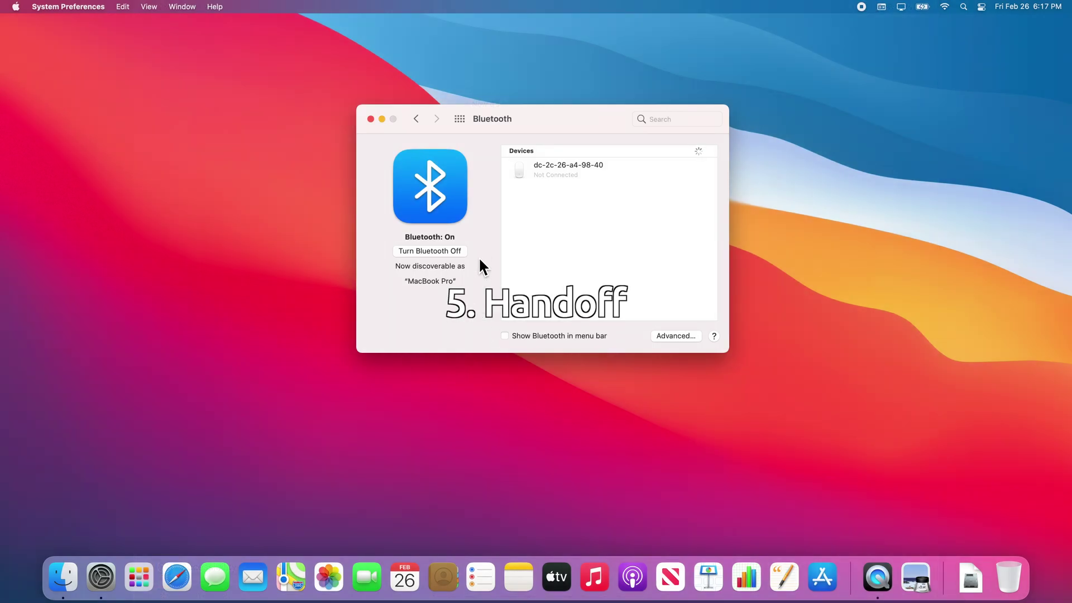
Return to all preferences and view the Mac's General pane with Handoff allowed
click(460, 118)
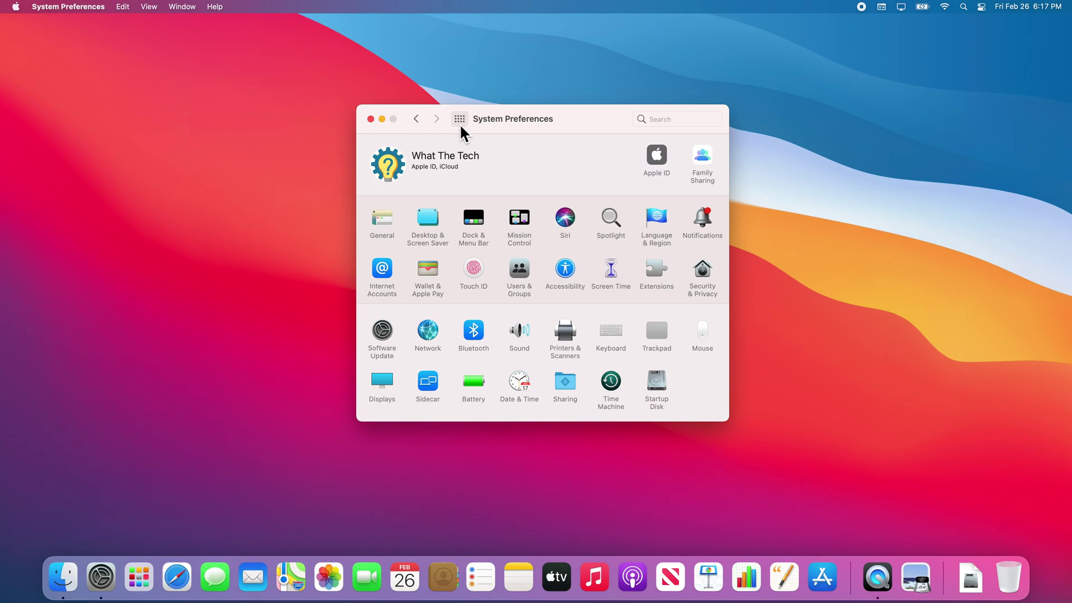
click(385, 223)
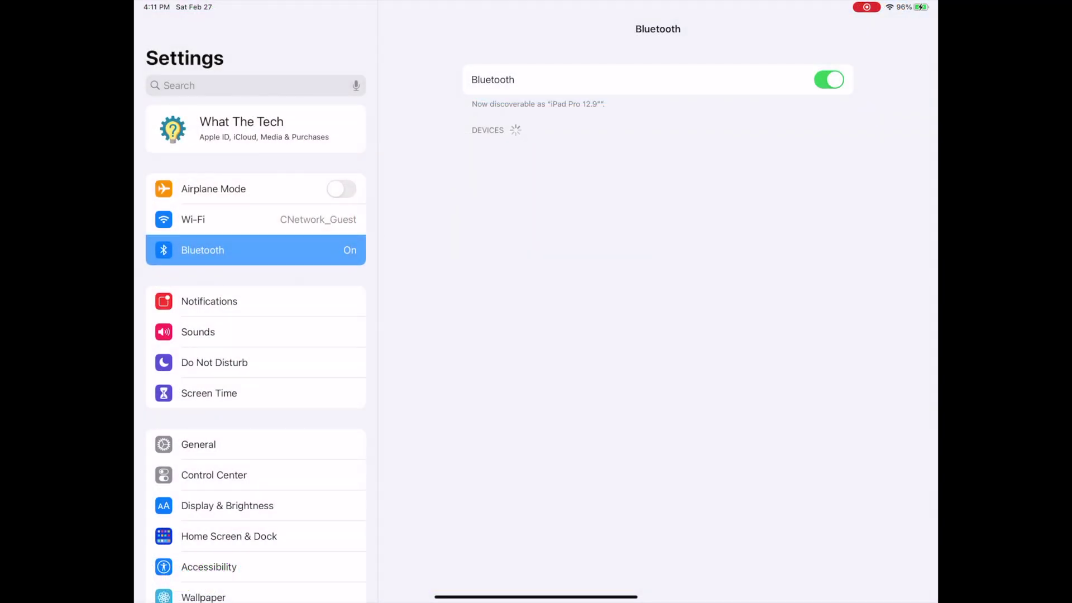
View the iPad's General > AirPlay & Handoff page with the Handoff toggle on
click(199, 444)
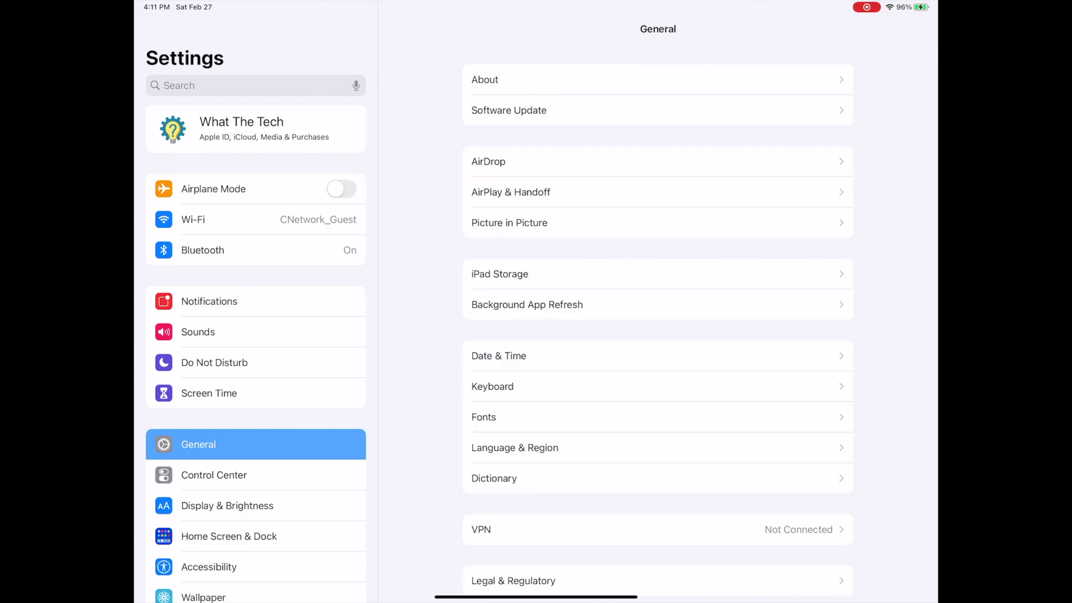
click(511, 192)
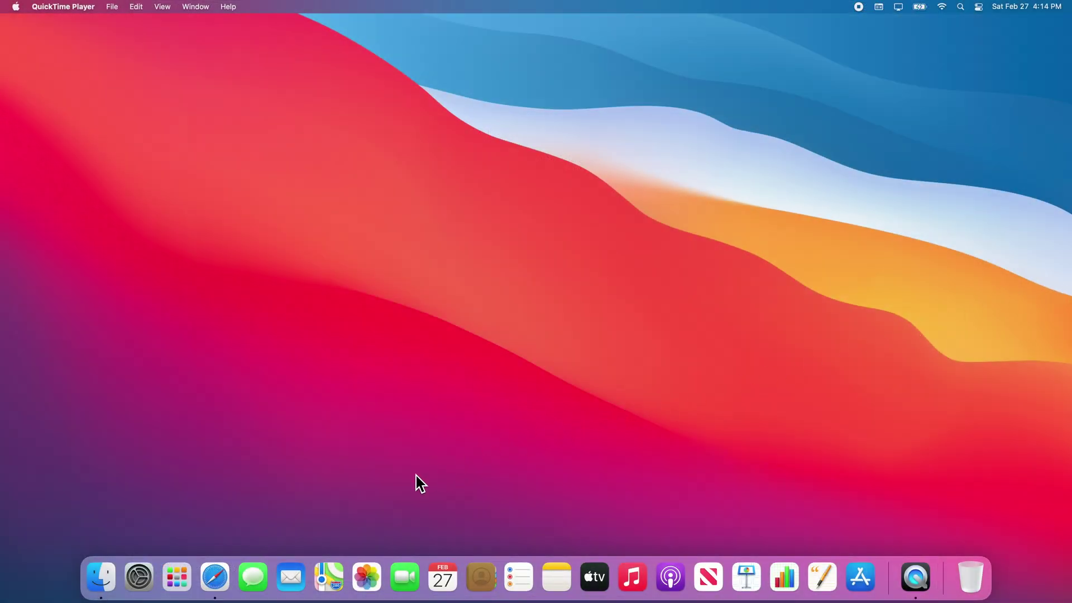
Connect the Mac to the iPad Pro 12.9″ from the Sidecar preferences
click(138, 584)
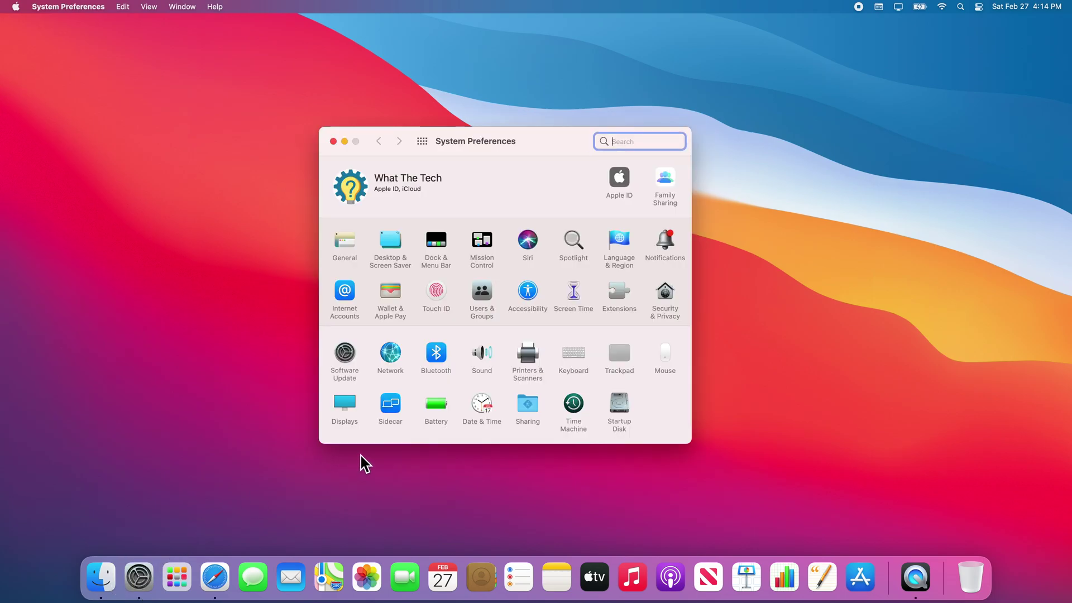
click(395, 407)
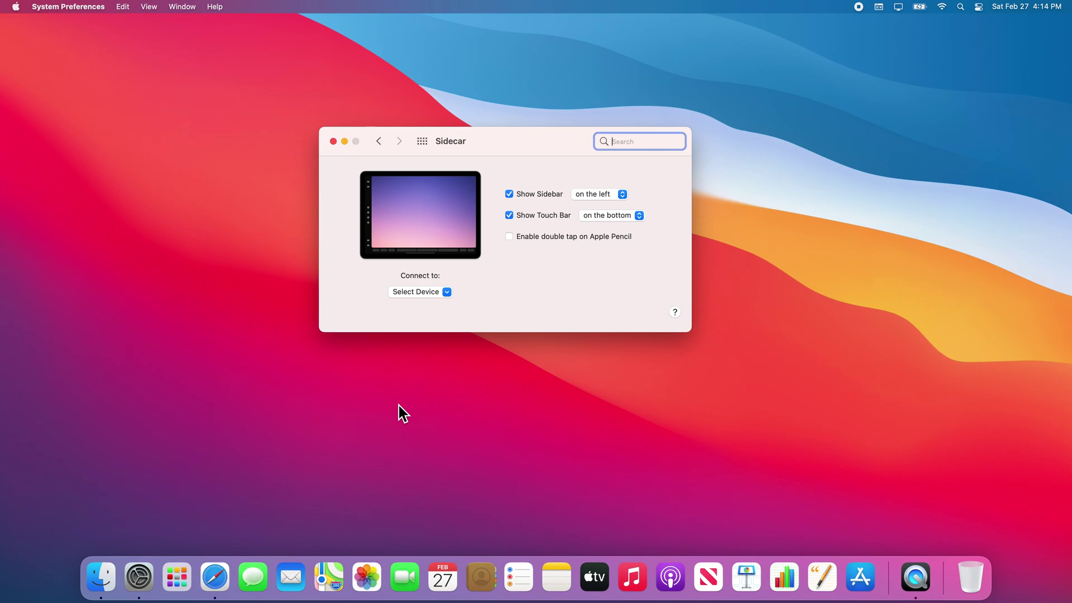
click(447, 293)
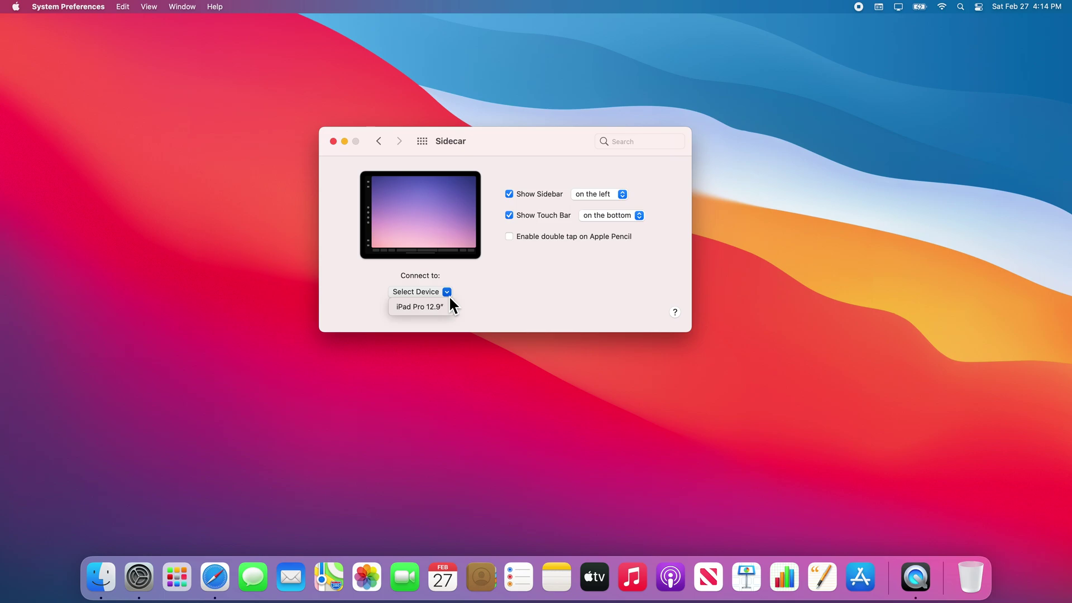
click(443, 307)
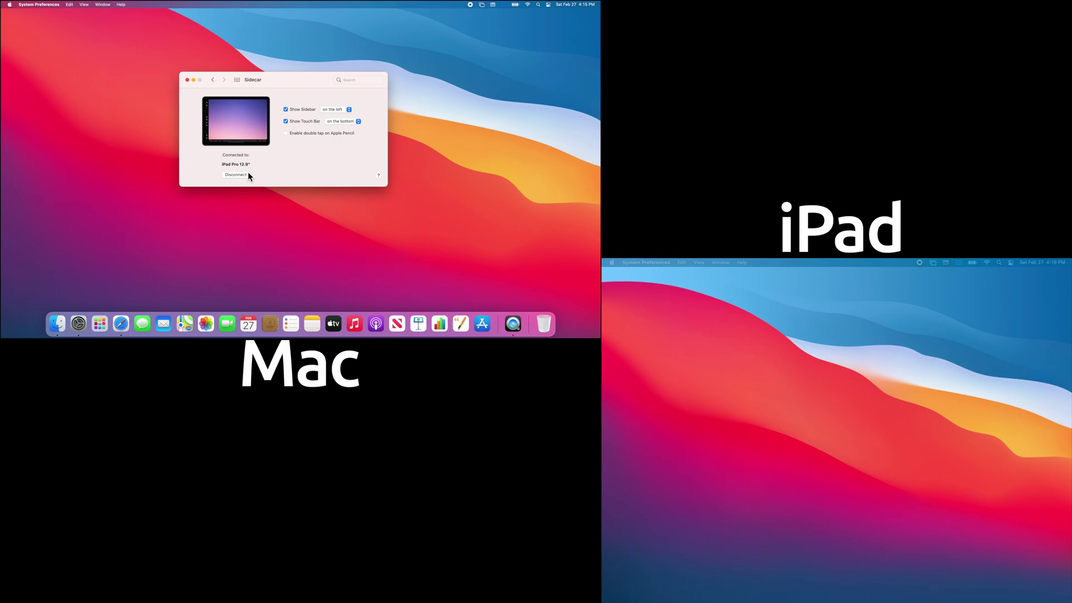
In the Displays arrangement, top-align the iPad to the Mac's right and keep the menu bar on the Mac
click(238, 81)
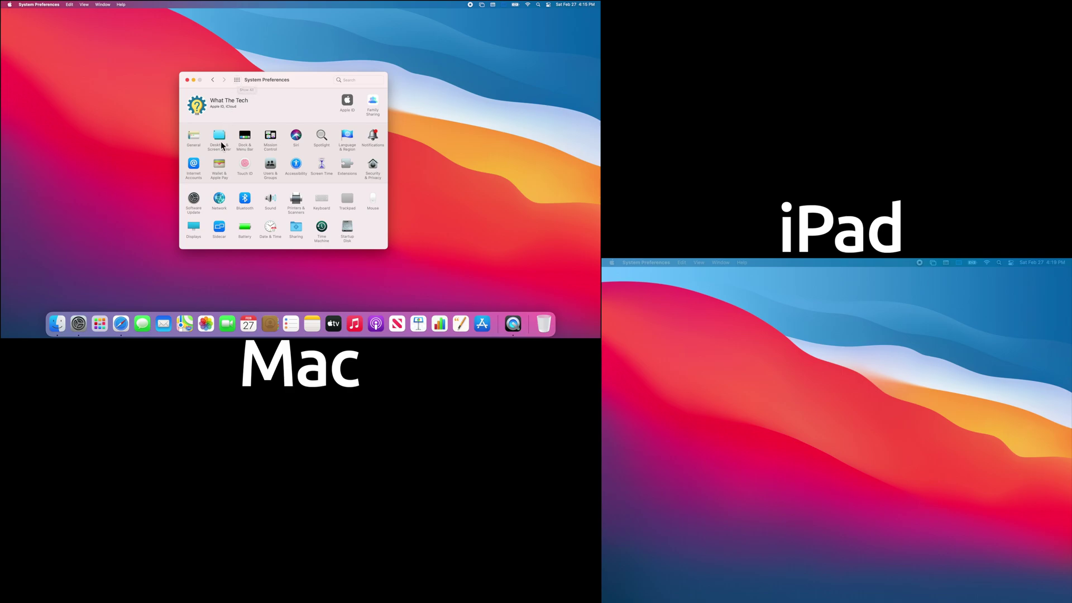
click(194, 228)
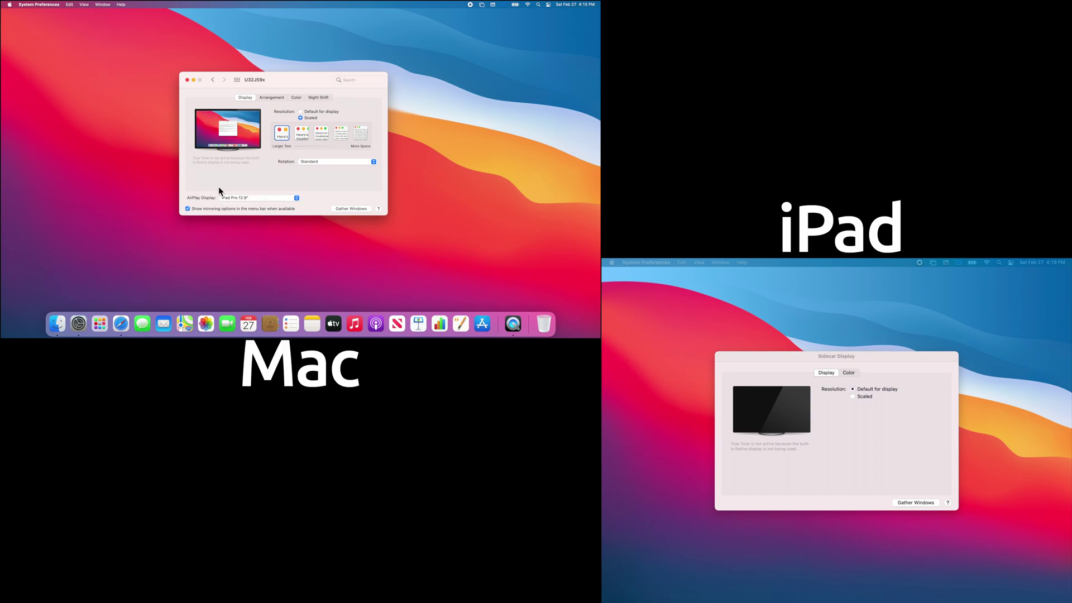
click(263, 98)
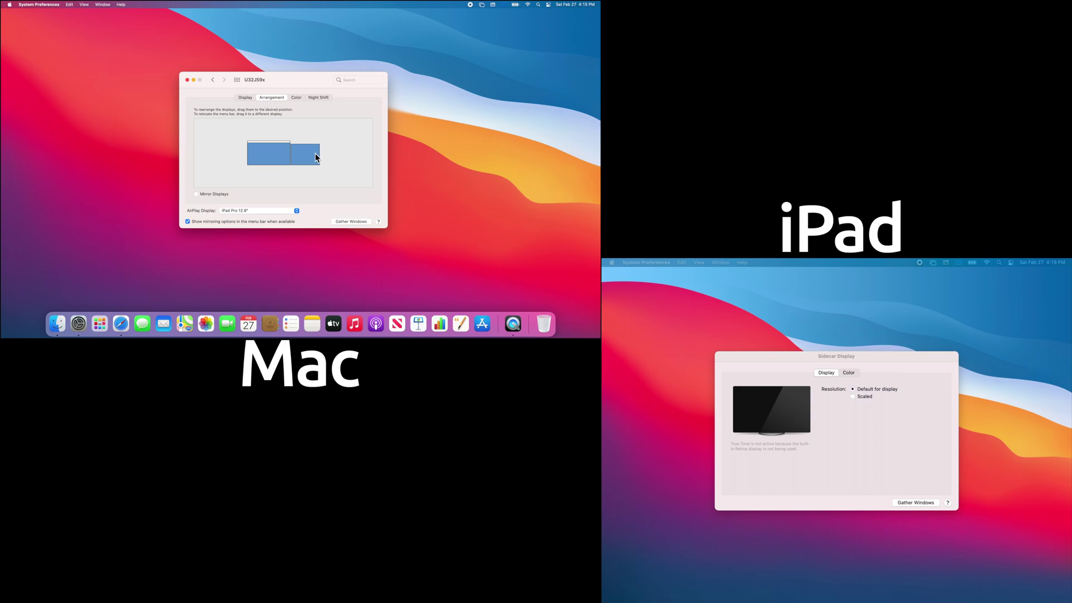
drag(315, 154, 311, 157)
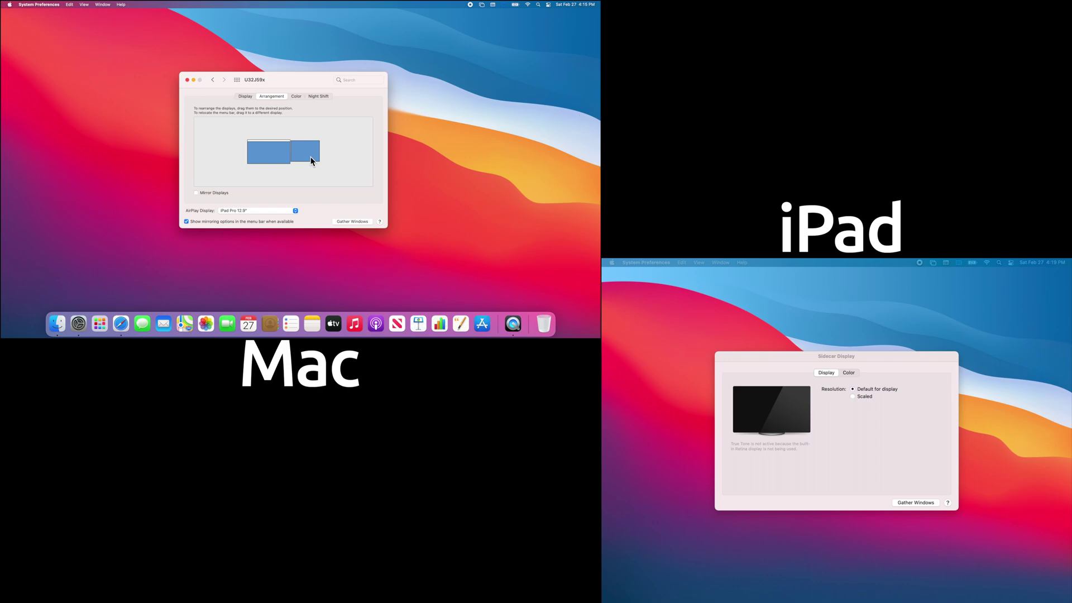
drag(282, 141, 306, 140)
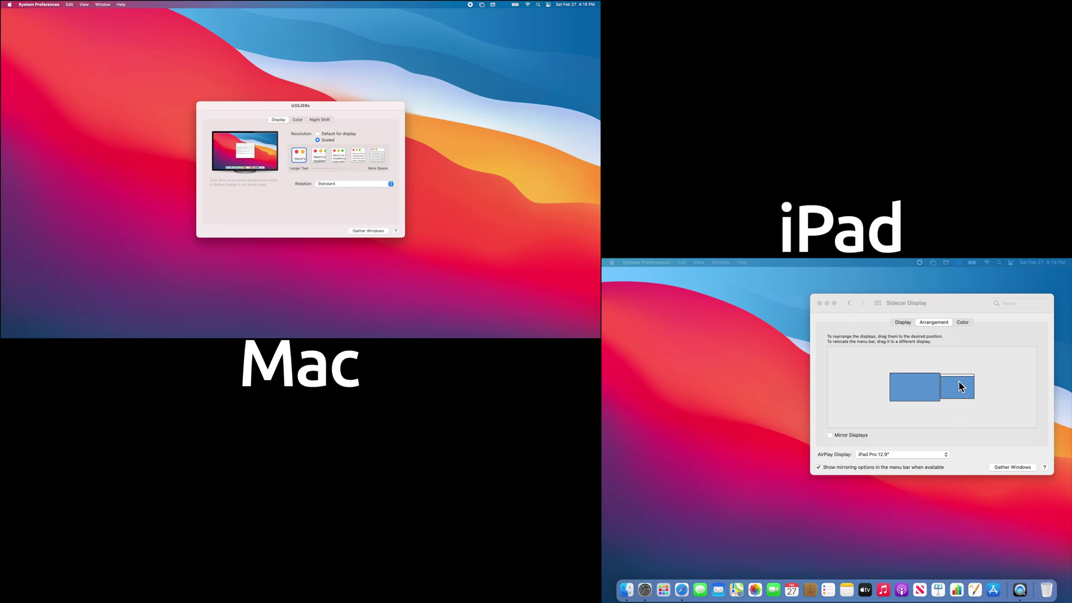
drag(961, 375, 922, 374)
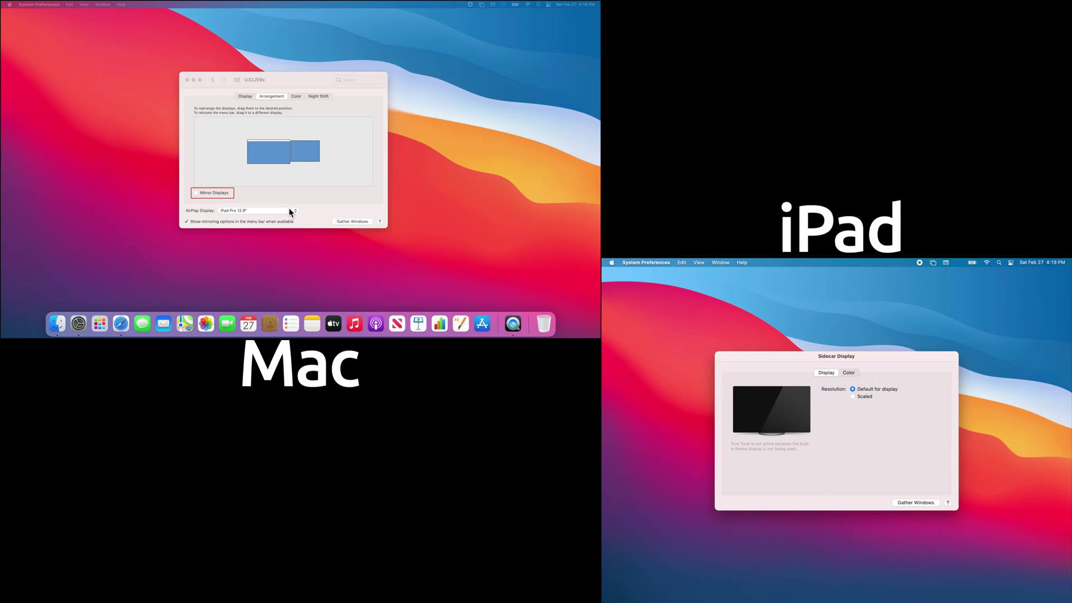
Set the AirPlay Display to Off to disconnect the iPad
click(289, 210)
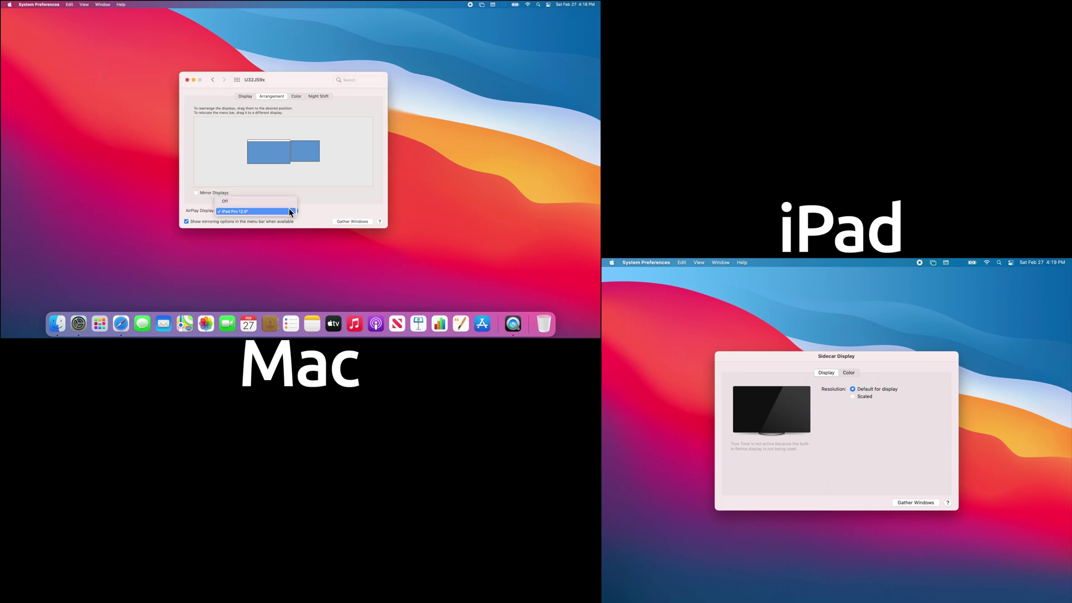
click(291, 202)
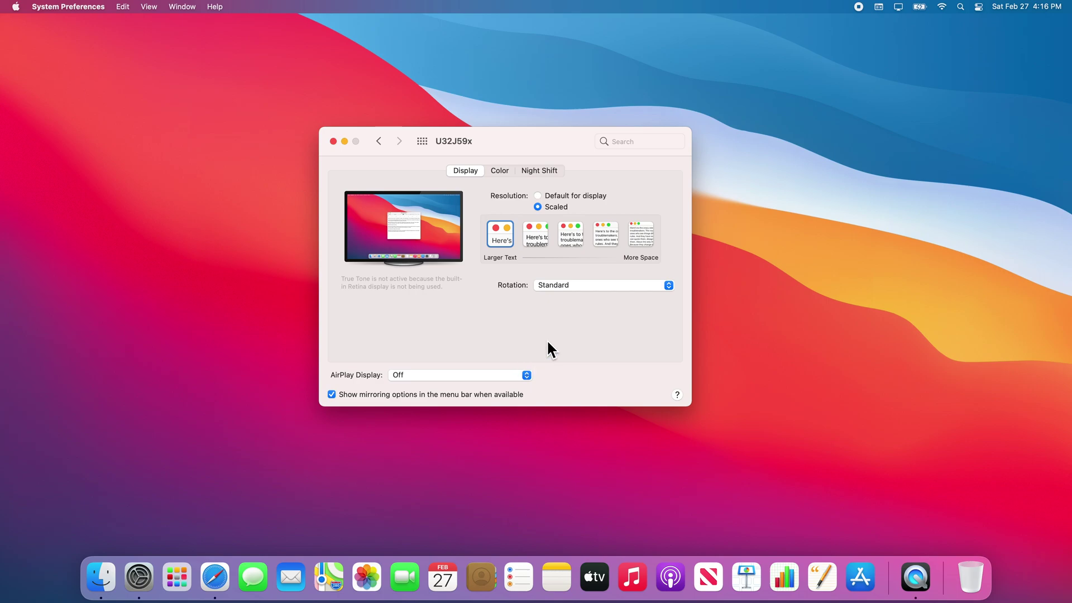
Show Control Center's Display panel listing the iPad Pro 12.9″ connection option
click(980, 7)
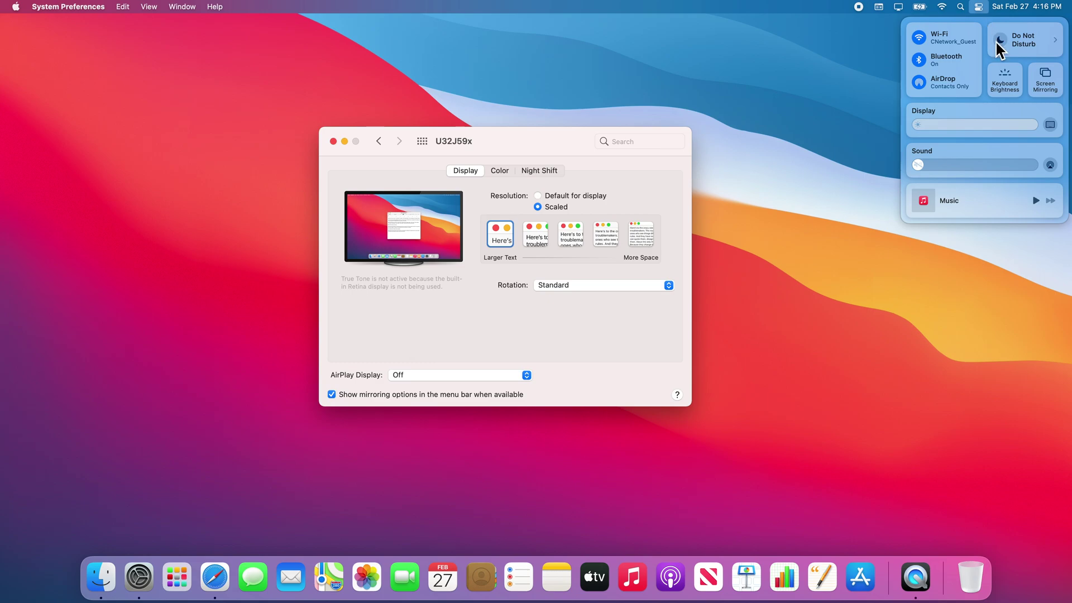
click(1053, 120)
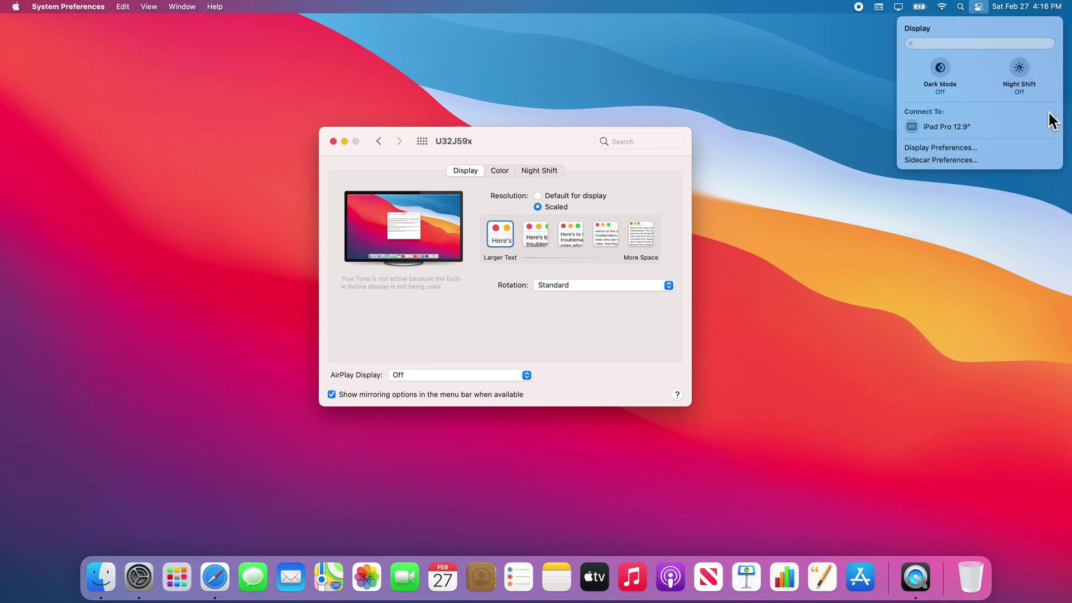